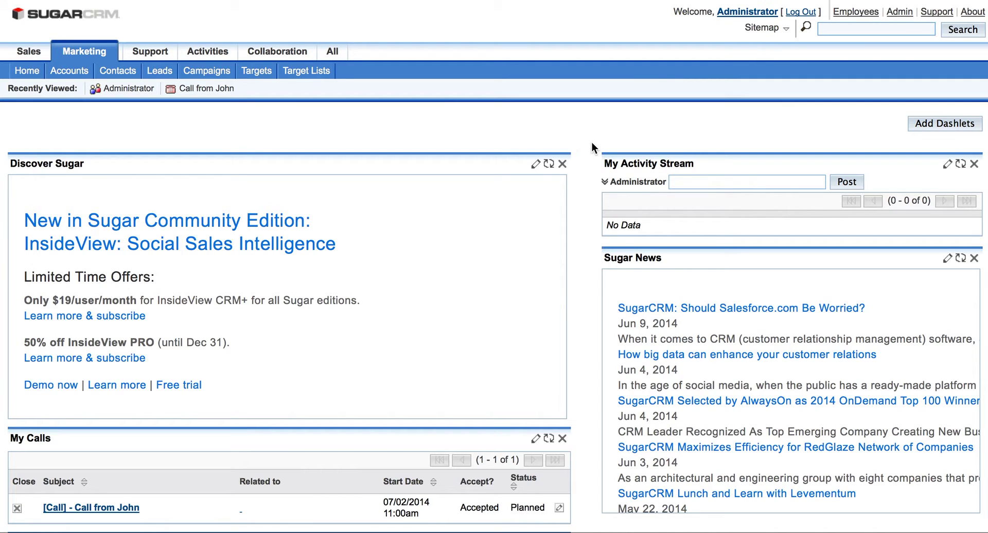
# From the Administrator profile's External Accounts, start creating a new external account
pyautogui.click(733, 18)
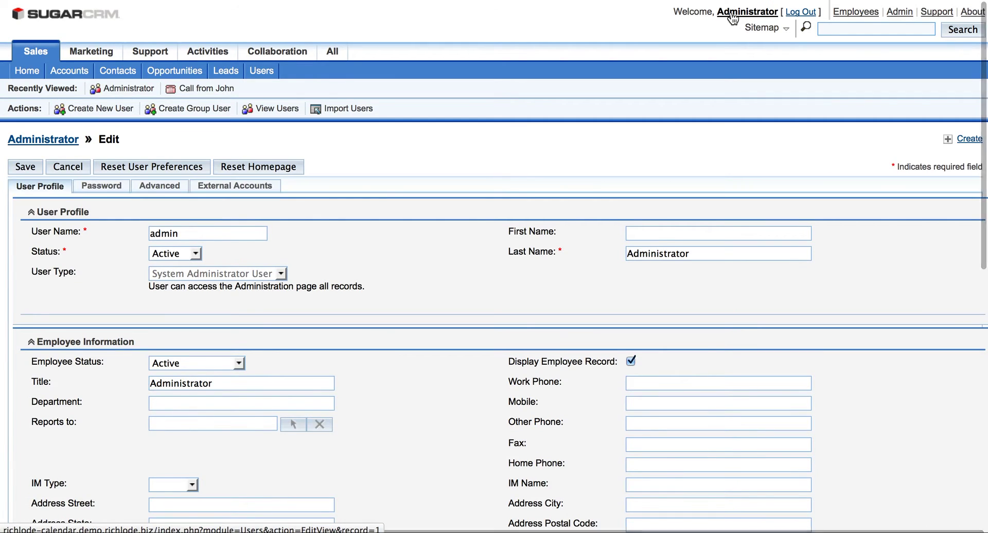
pyautogui.click(226, 189)
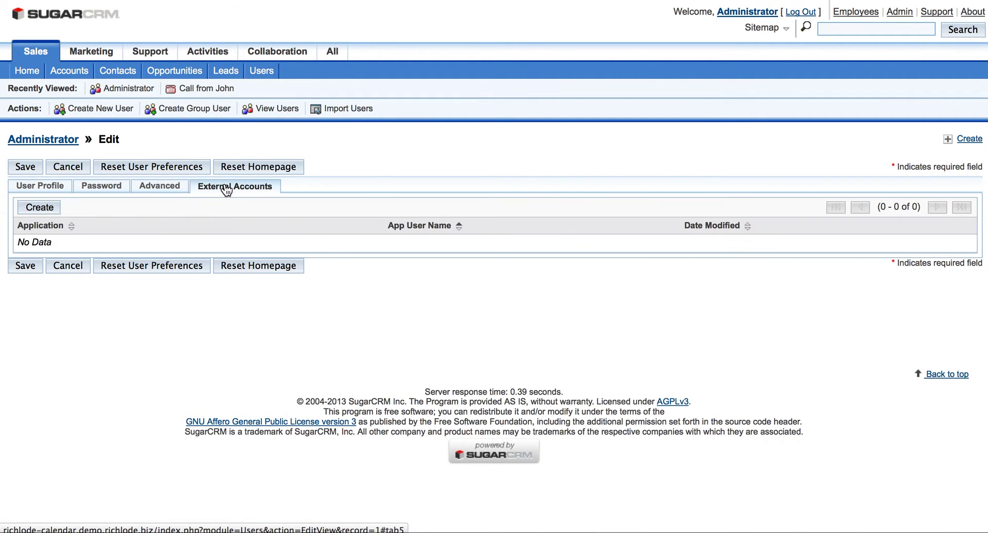
pyautogui.click(49, 208)
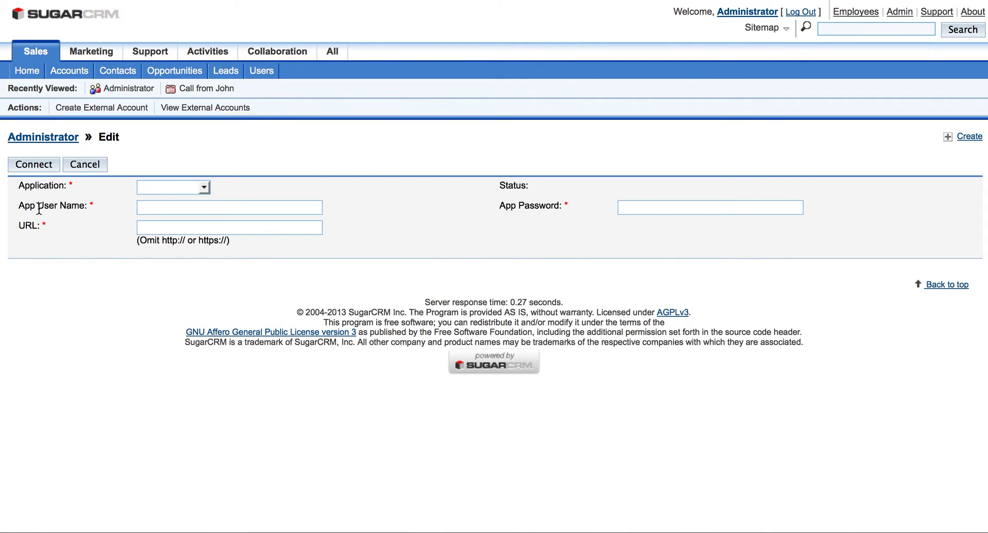
# Choose GoogleExtra as the application and paste the Google account's e-mail as the user name
pyautogui.click(153, 186)
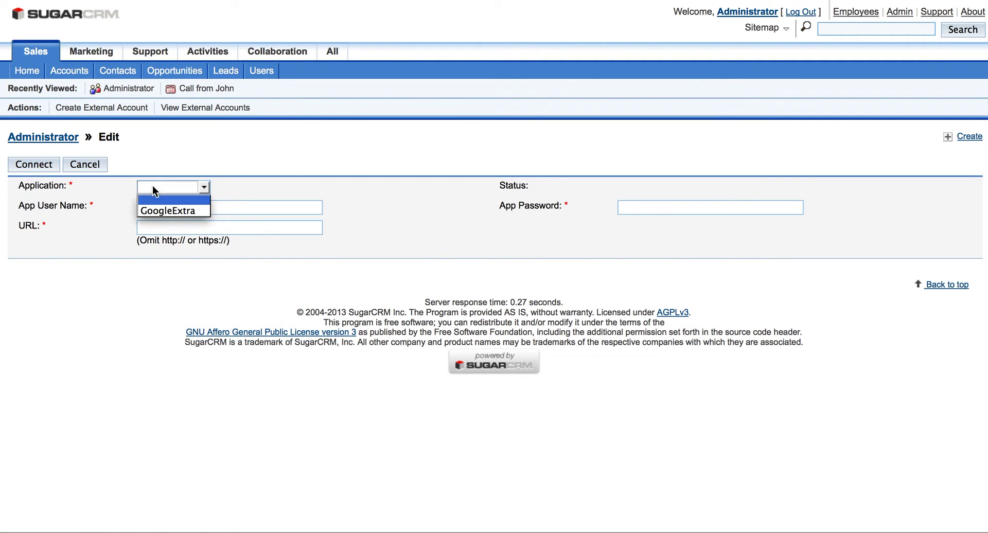
pyautogui.click(152, 211)
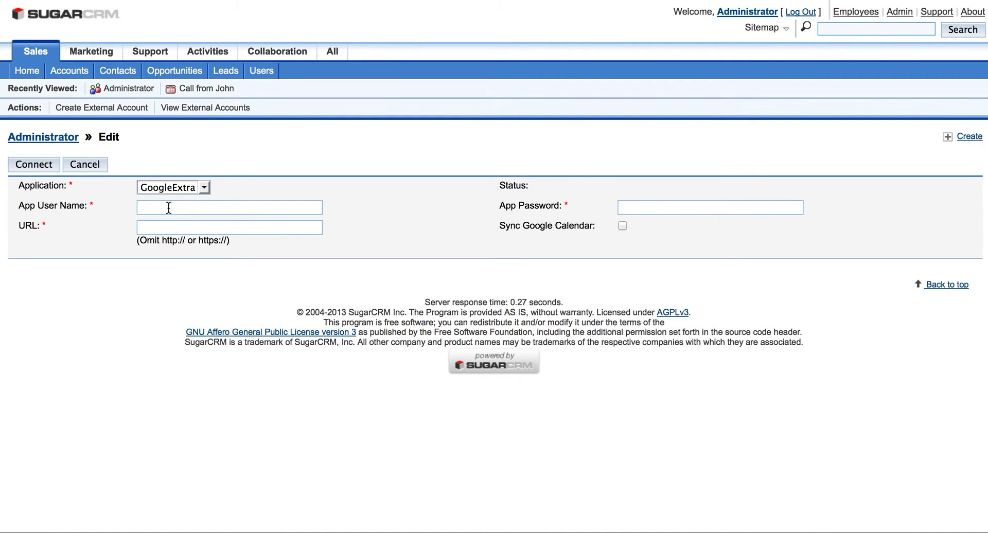
pyautogui.click(169, 208)
pyautogui.hotkey('ctrl', 'v')
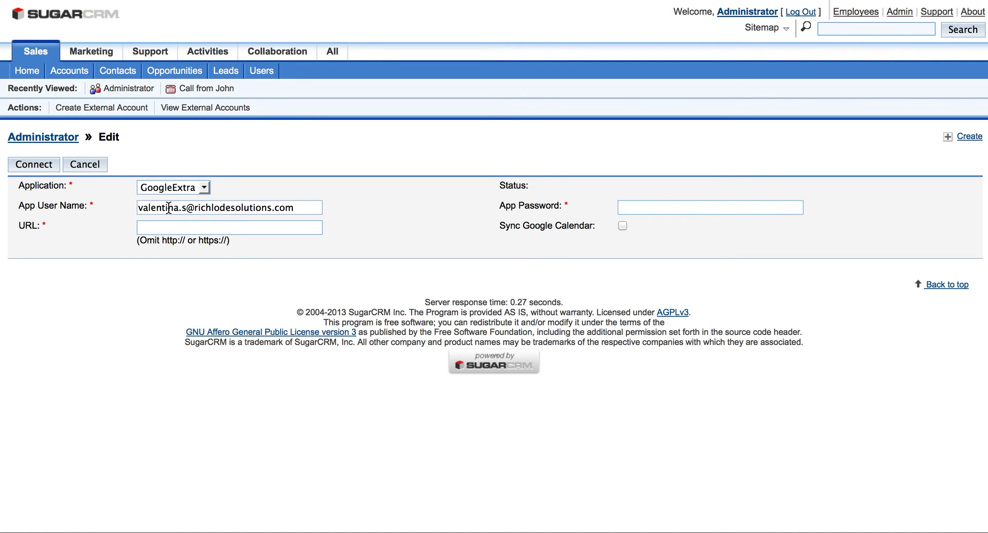
pyautogui.click(165, 227)
pyautogui.write('go')
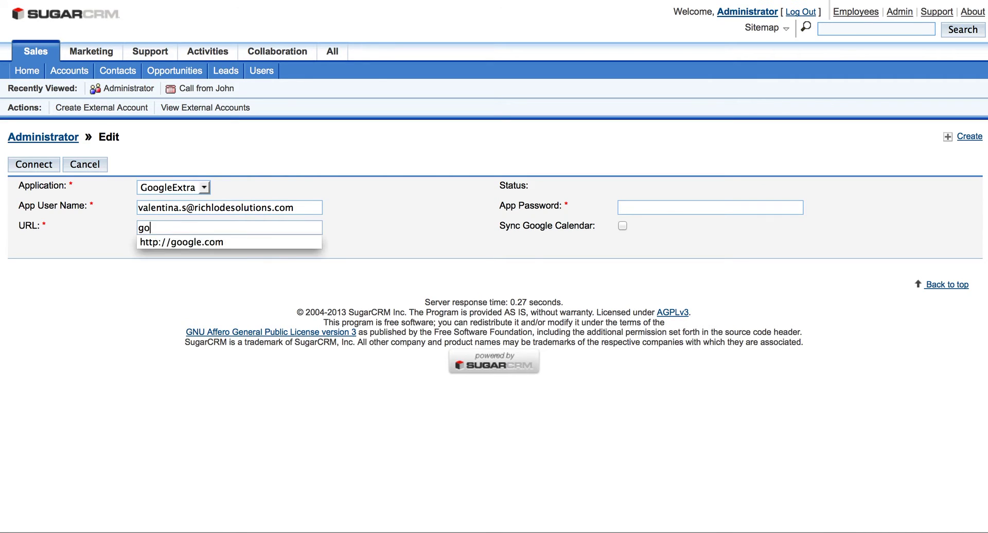
pyautogui.write('ogle')
pyautogui.press('Down')
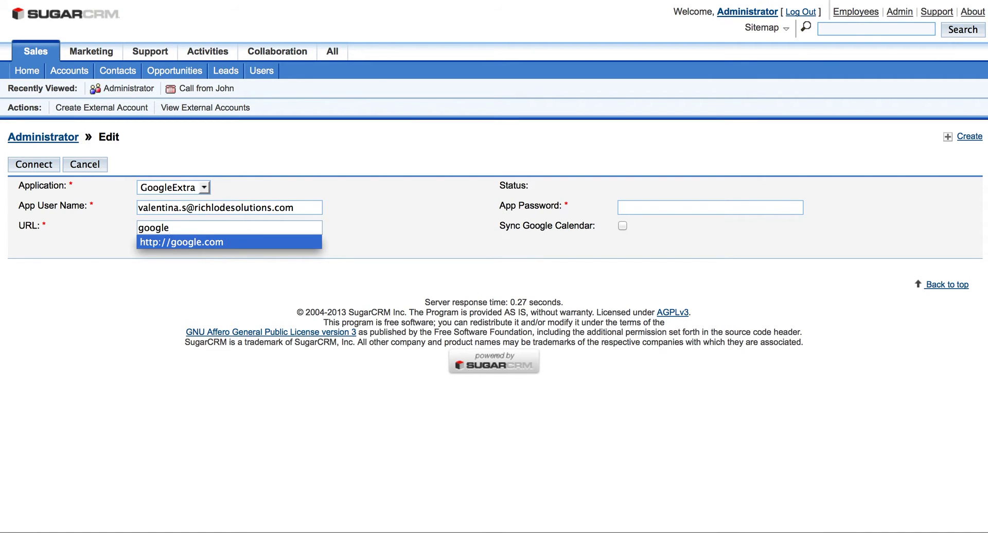
pyautogui.press('Return')
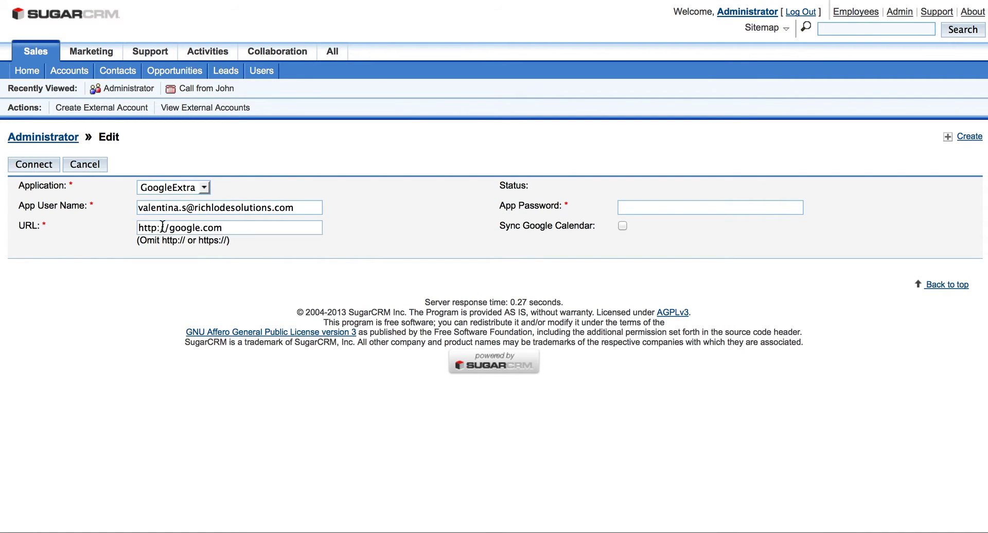
pyautogui.moveTo(171, 227); pyautogui.dragTo(128, 226)
pyautogui.press('BackSpace')
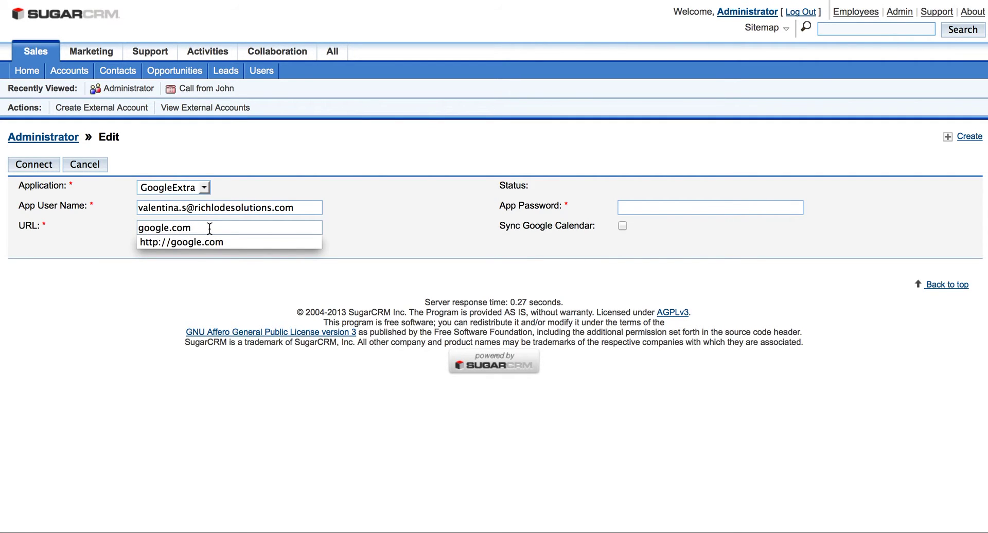
pyautogui.click(640, 204)
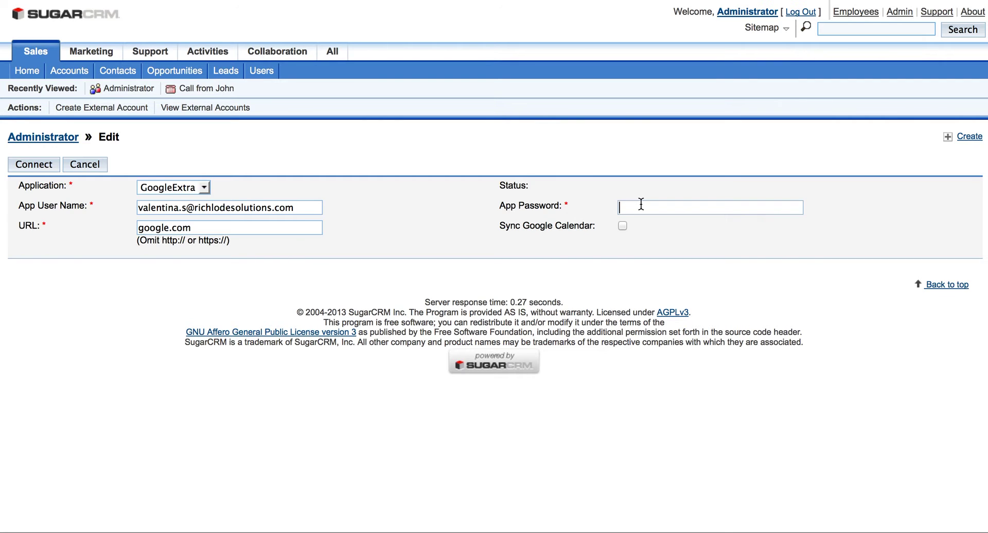
pyautogui.write('••••••••••')
pyautogui.click(52, 165)
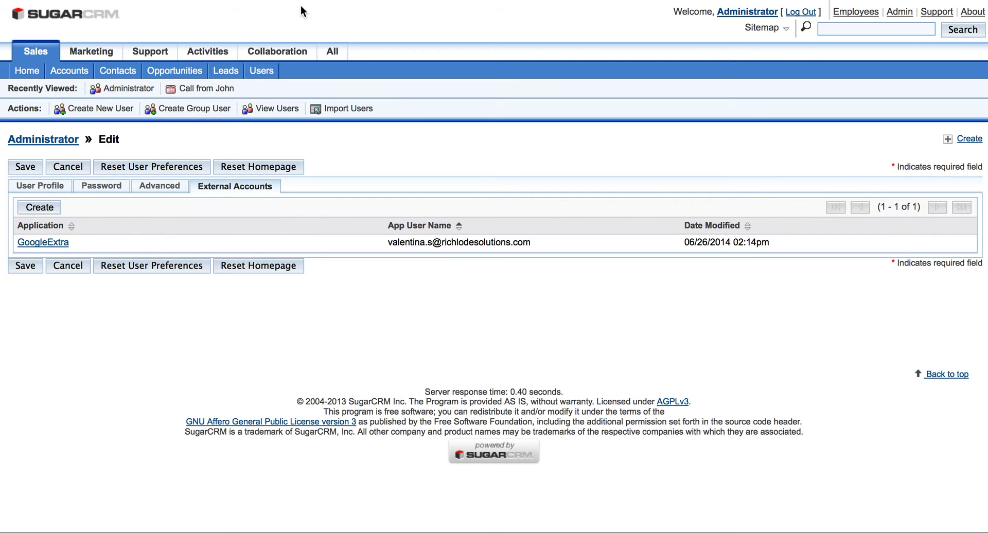
# Open the Scheduler list from the System section of the Admin page
pyautogui.click(904, 16)
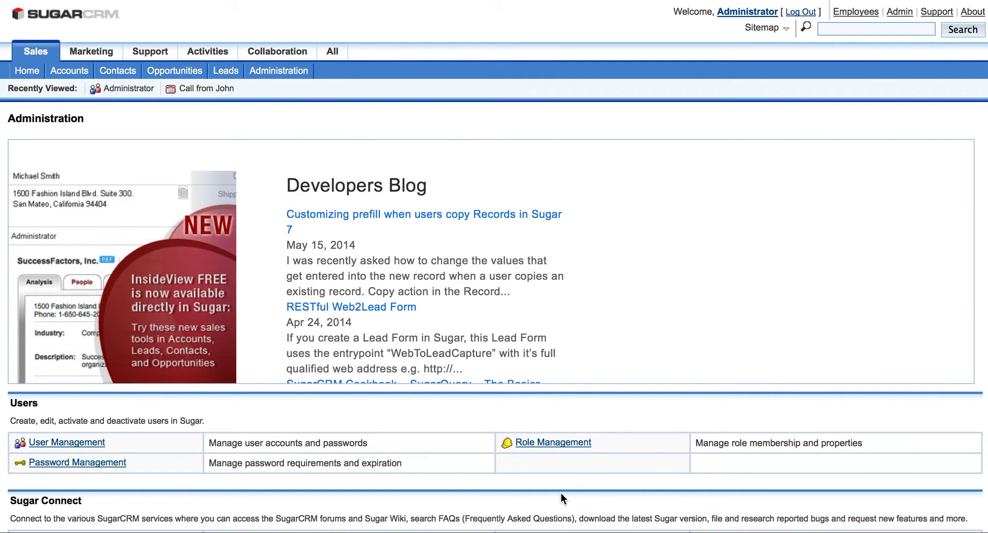
pyautogui.moveTo(533, 519)
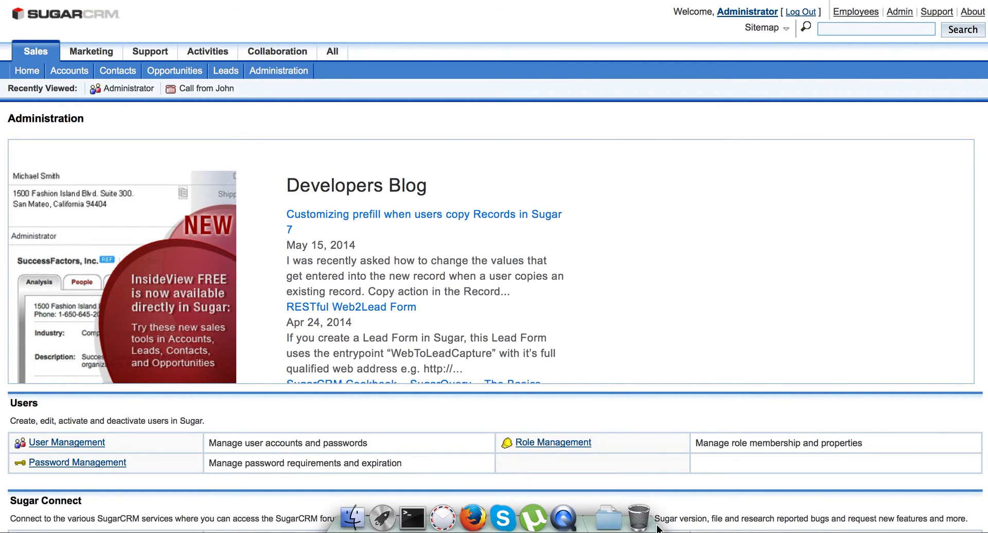
pyautogui.scroll(-5, 688, 475)
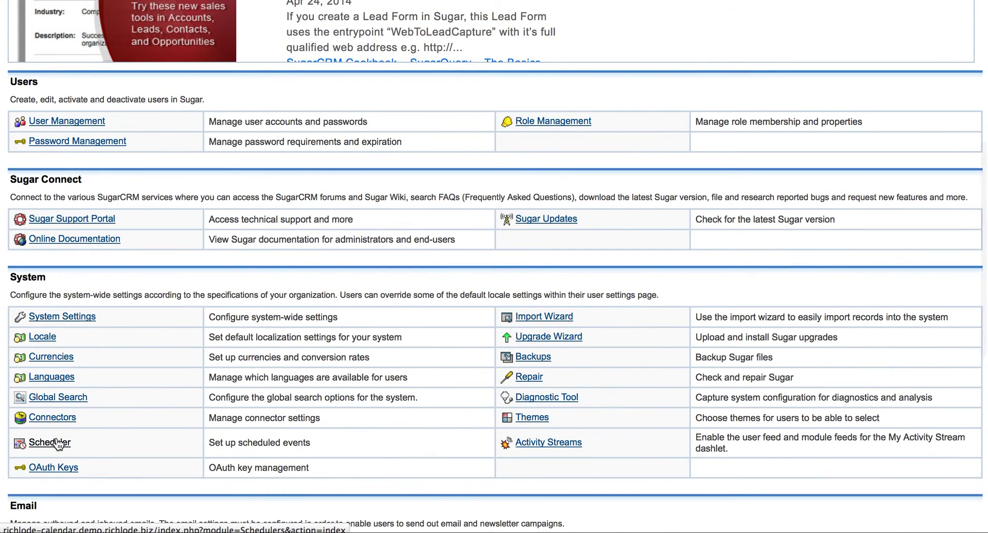
pyautogui.click(58, 443)
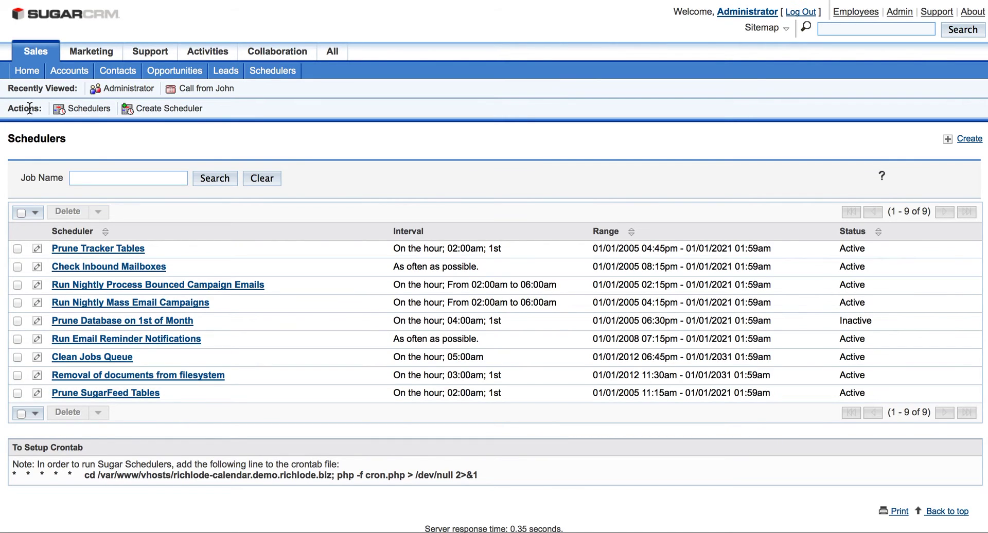
# Create and save a scheduler named SyncGoogleCalendar with an interval of every 2 minutes
pyautogui.click(146, 110)
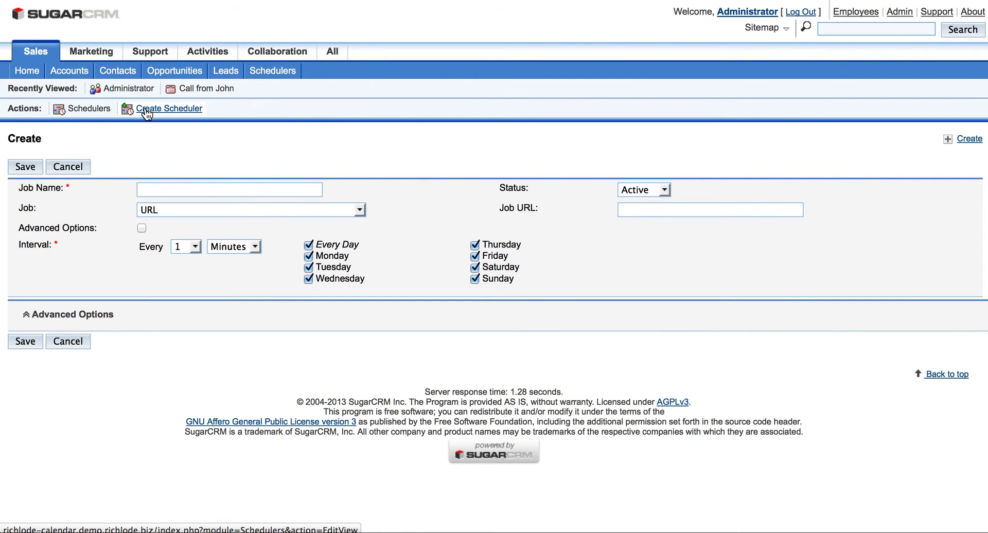
pyautogui.click(153, 187)
pyautogui.write('S')
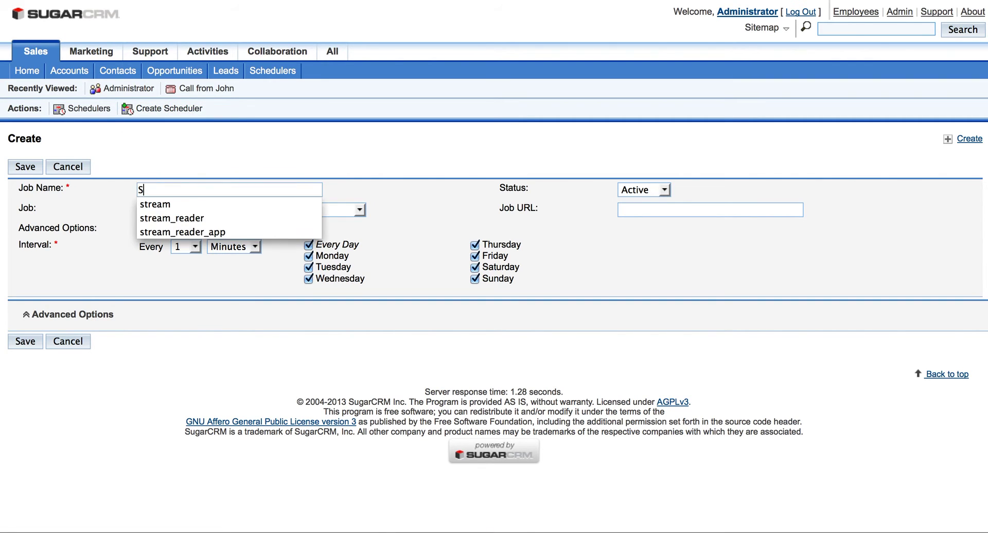
pyautogui.write('yncGoogle Calendar')
pyautogui.press('Left')
pyautogui.press('Left')
pyautogui.press('Left')
pyautogui.press('Left')
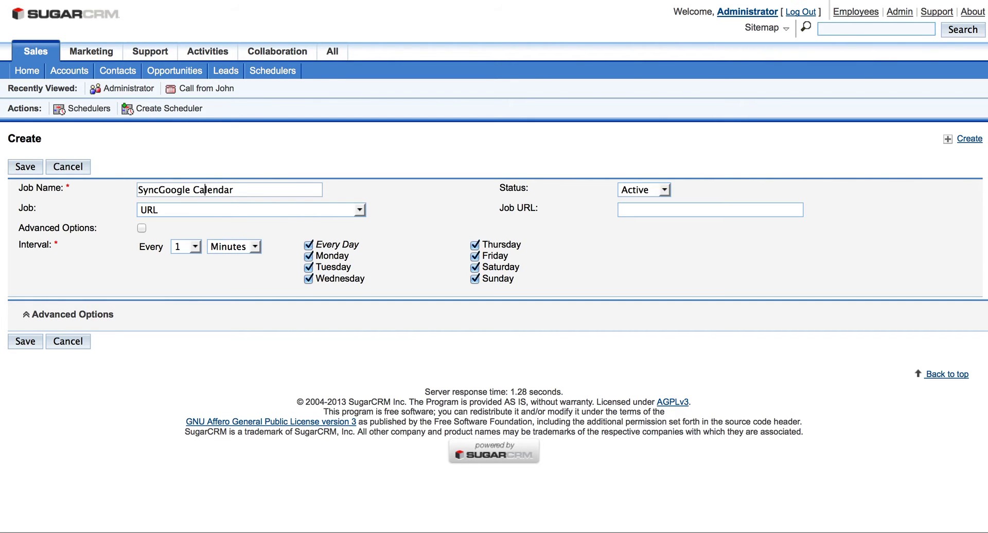
pyautogui.press('BackSpace')
pyautogui.click(195, 246)
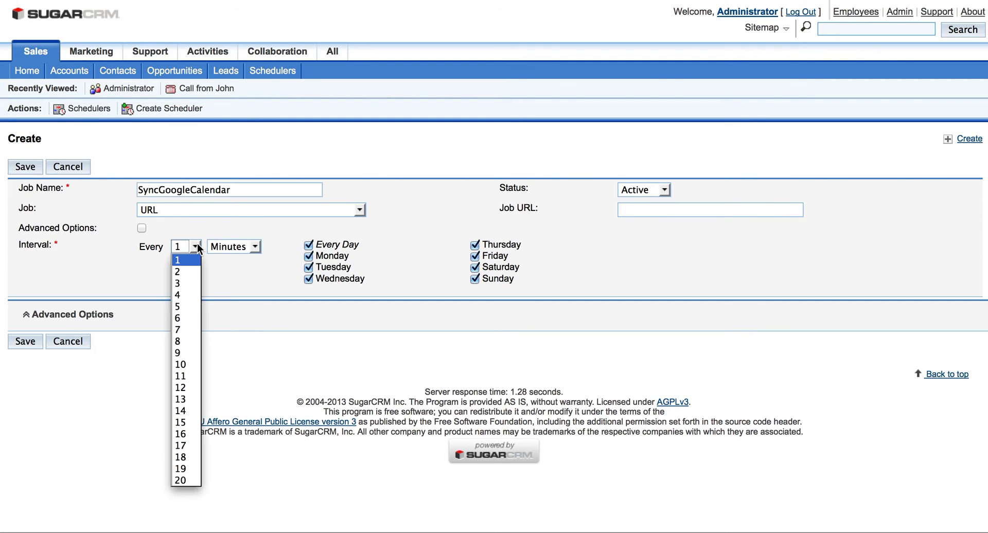
pyautogui.click(194, 271)
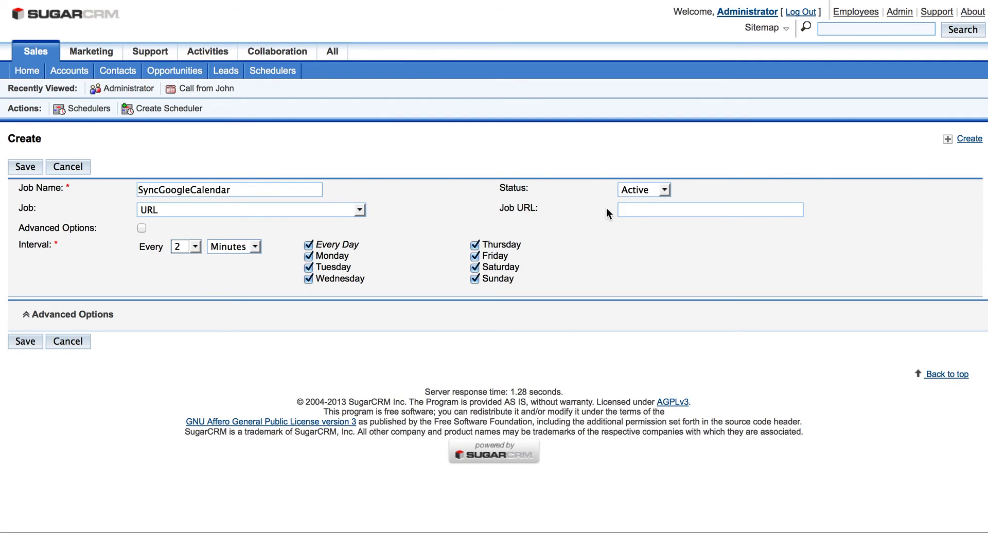
pyautogui.click(25, 342)
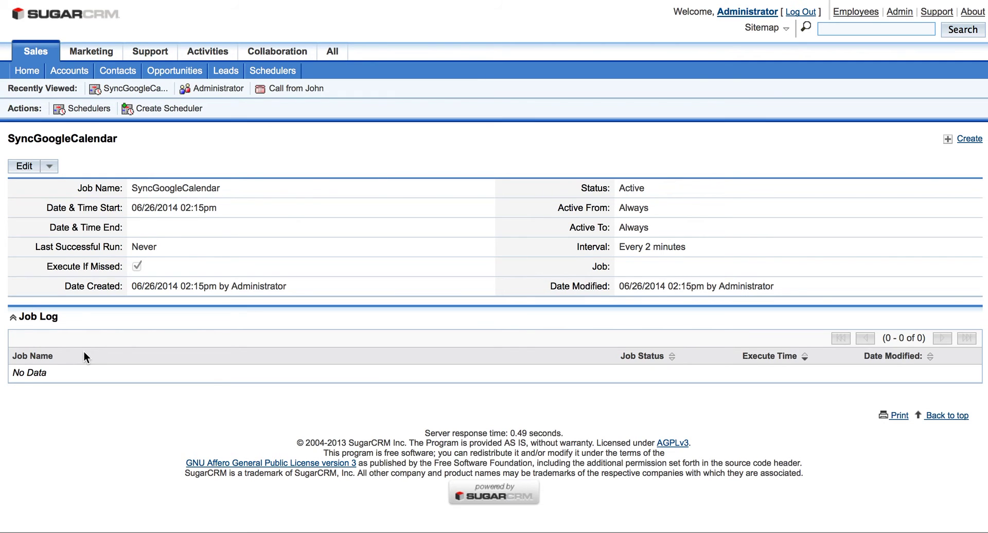
# Reload the SyncGoogleCalendar scheduler page until its job log shows a done run
pyautogui.press('super+r')
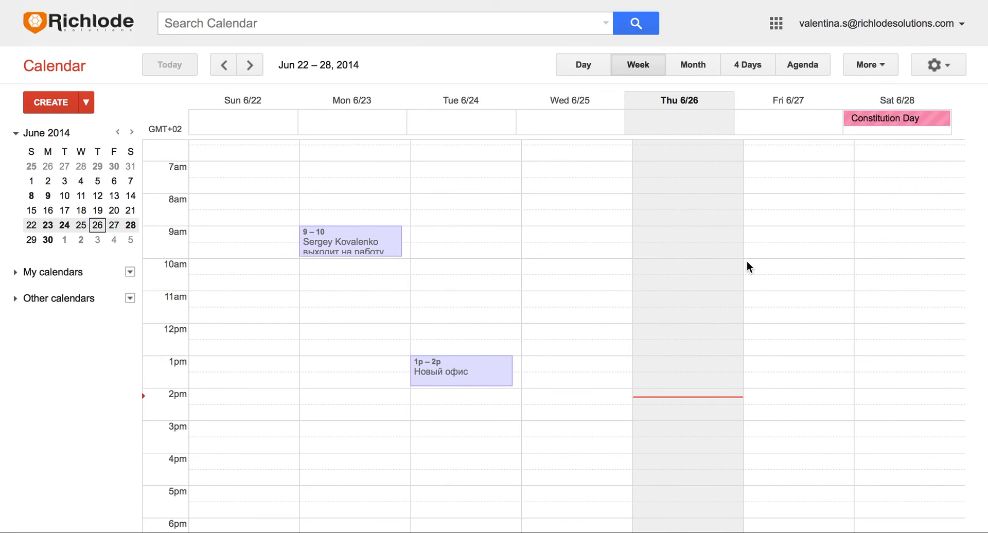
# Create a 9–10am event titled 'from Google' on Friday June 27
pyautogui.click(778, 237)
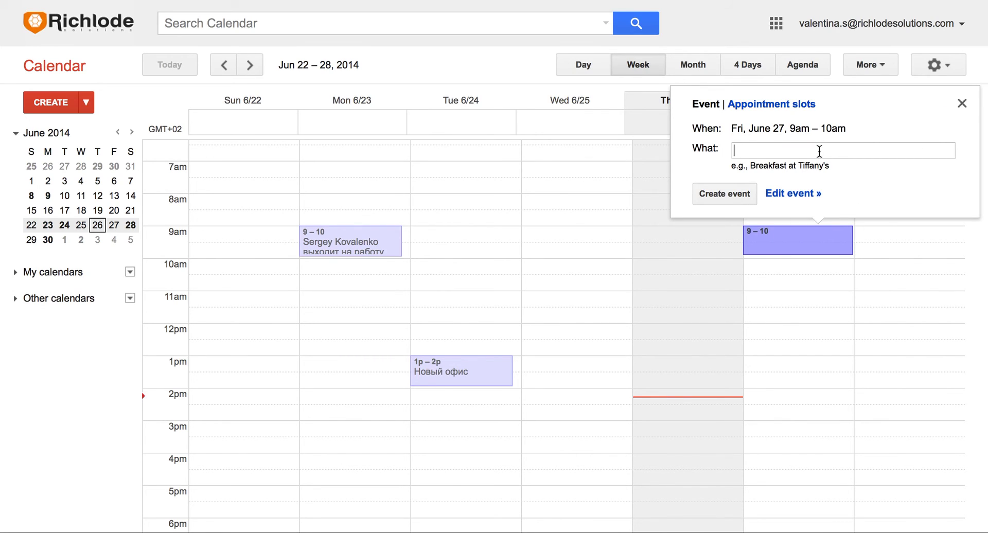
pyautogui.write('from Google')
pyautogui.click(745, 198)
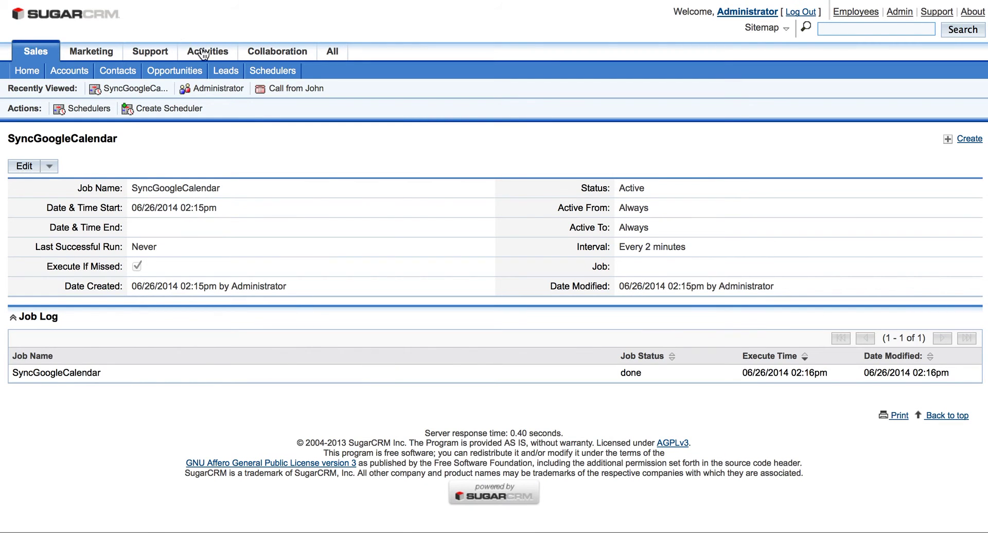
# In the Sugar calendar week view, save a 'from Sugar' meeting at 12:30pm Friday 27
pyautogui.moveTo(212, 55)
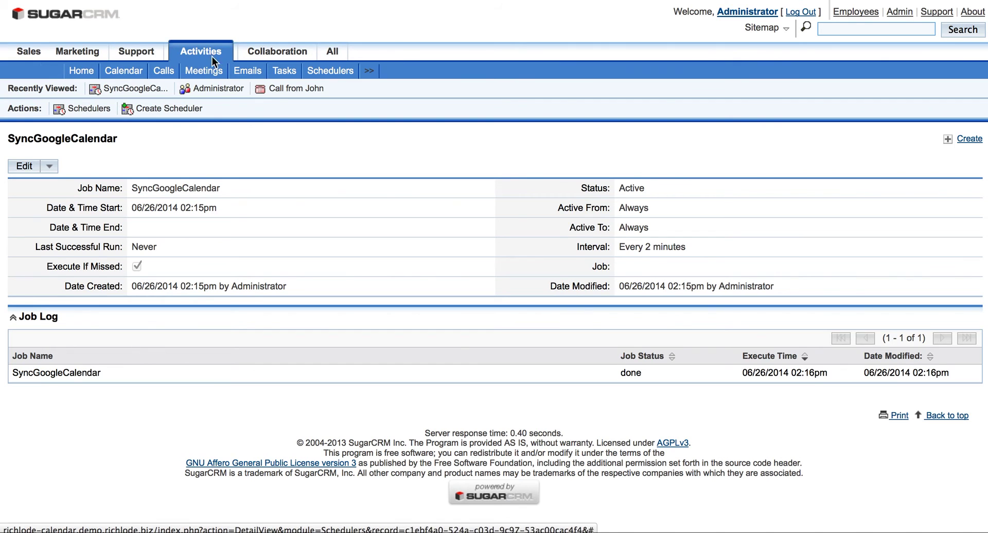
pyautogui.click(131, 72)
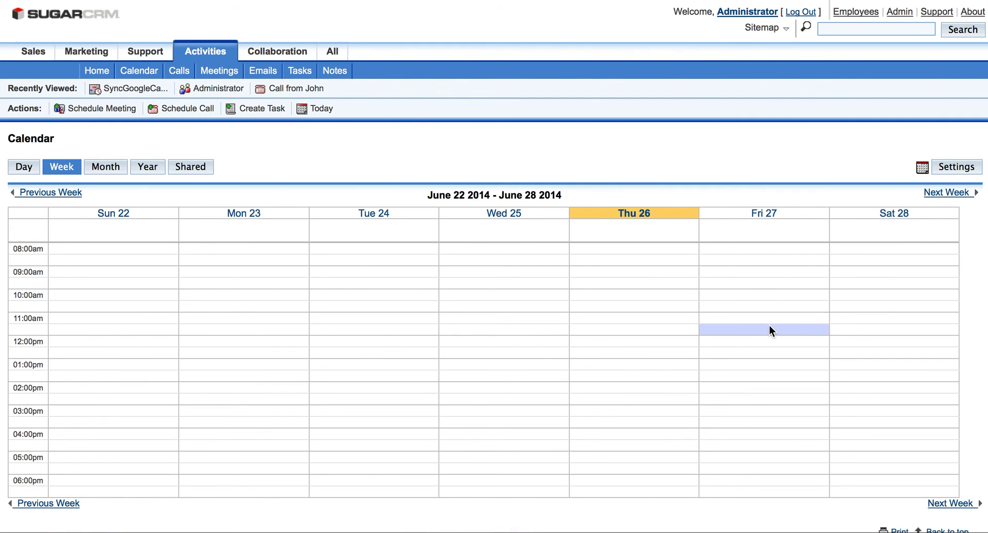
pyautogui.click(763, 354)
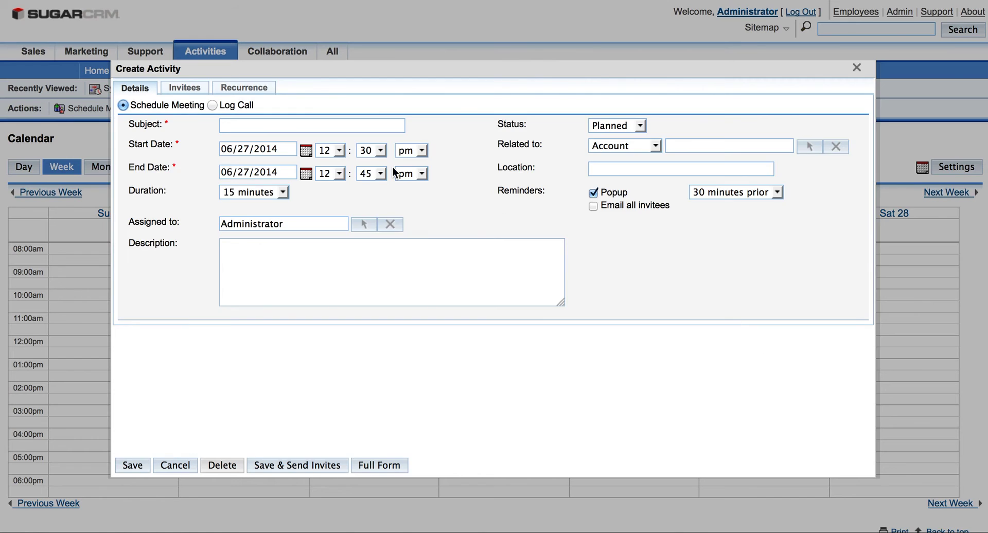
pyautogui.click(294, 125)
pyautogui.write('from Sugar')
pyautogui.click(134, 465)
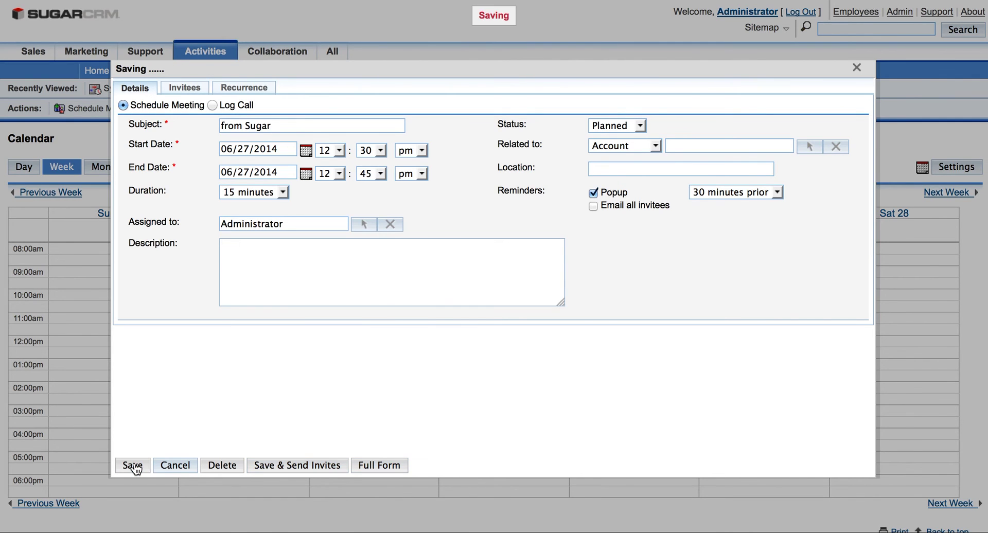